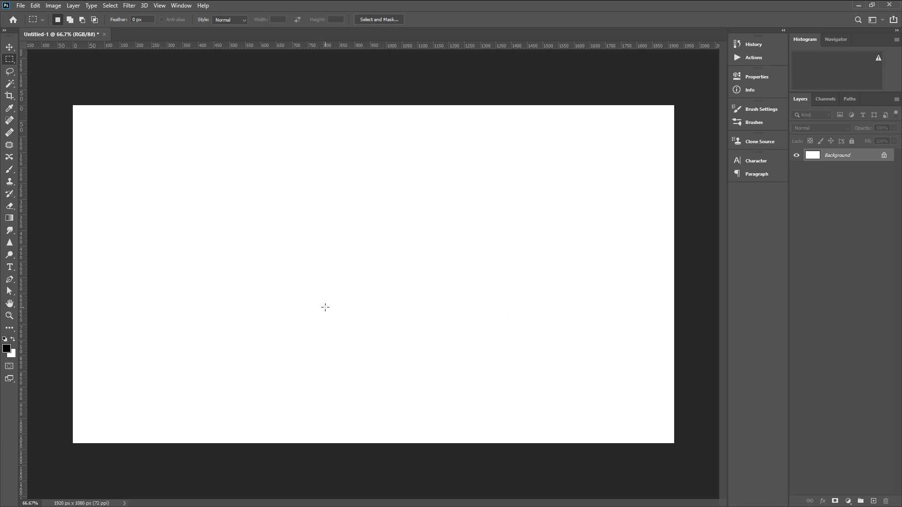
left_click_drag(210, 126, 557, 402)
left_click(449, 330)
left_click_drag(31, 66, 367, 487)
left_click(374, 483)
Step: Place a vertical guide at about 1000 px and fill the canvas area left of it with light blue
left_click_drag(379, 45, 393, 255)
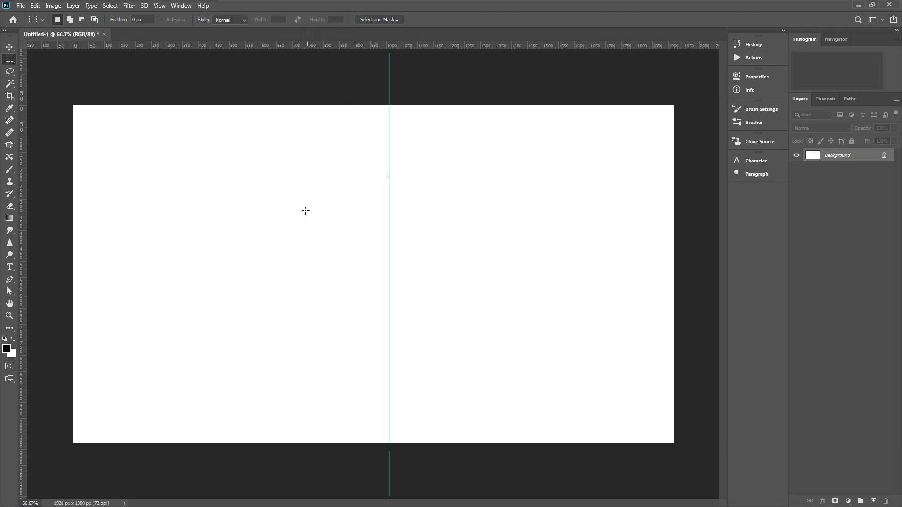
left_click_drag(68, 94, 386, 468)
key("i")
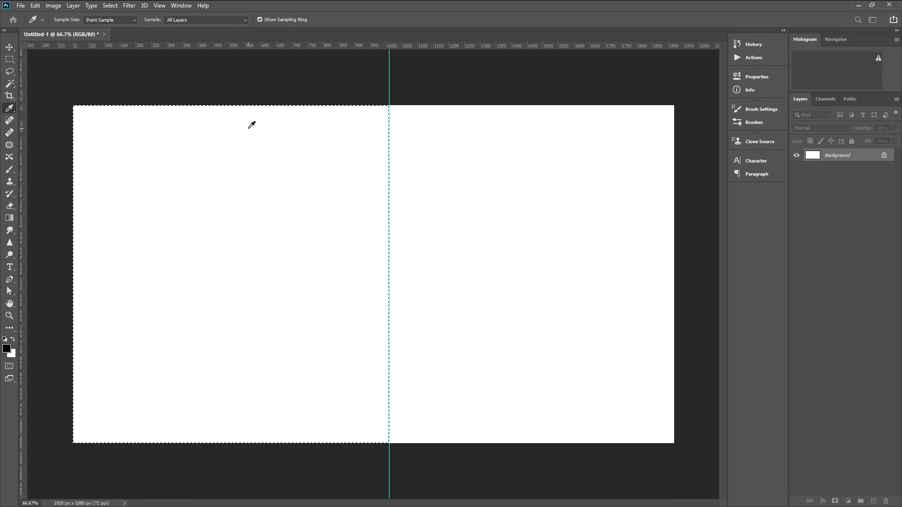
key("m")
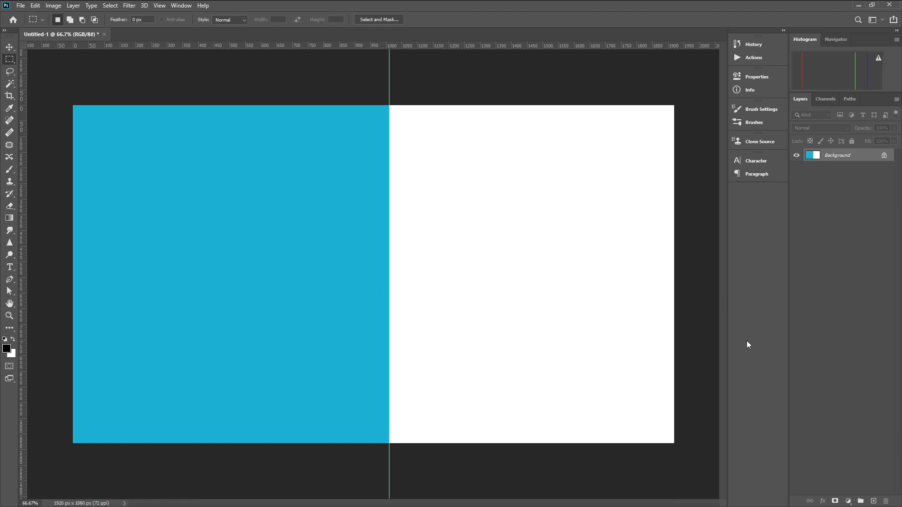
Step: On a new layer, fill the canvas area right of the guide with a darker blue and clear the selection
left_click(873, 501)
left_click_drag(676, 99, 391, 471)
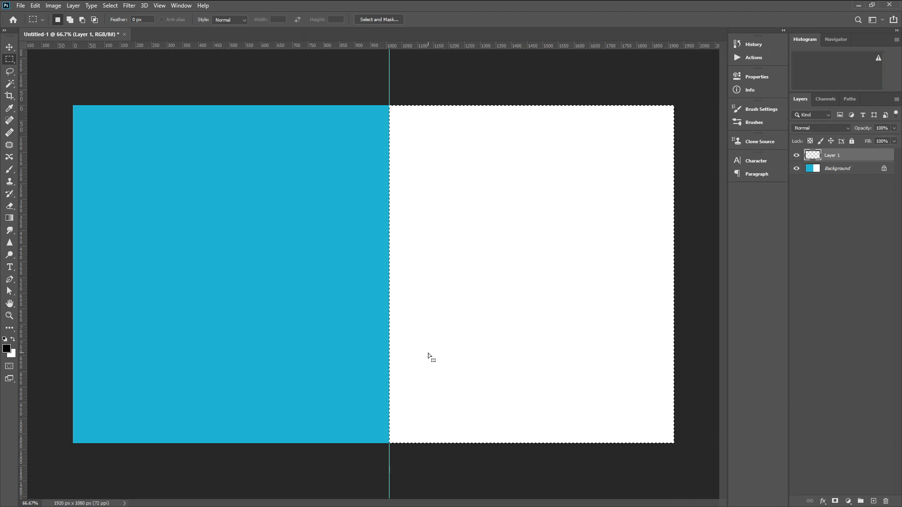
key("i")
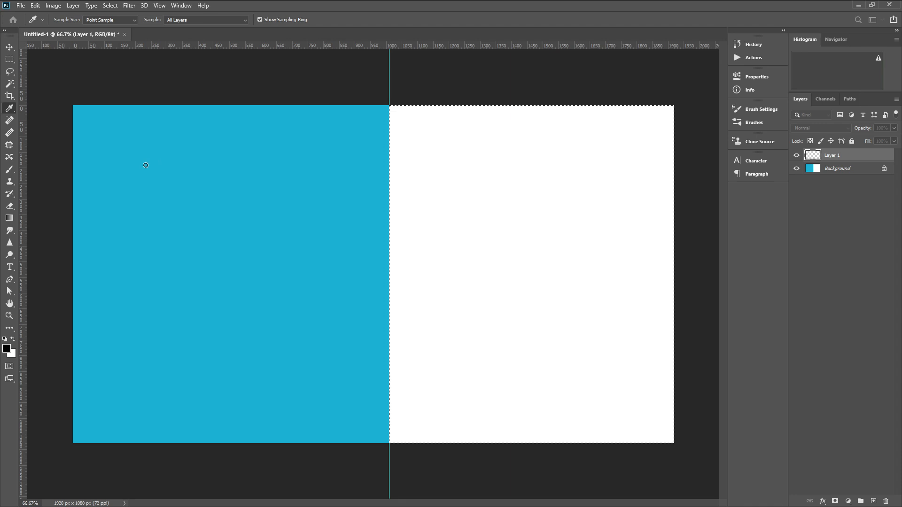
left_click(267, 131)
left_click(506, 136)
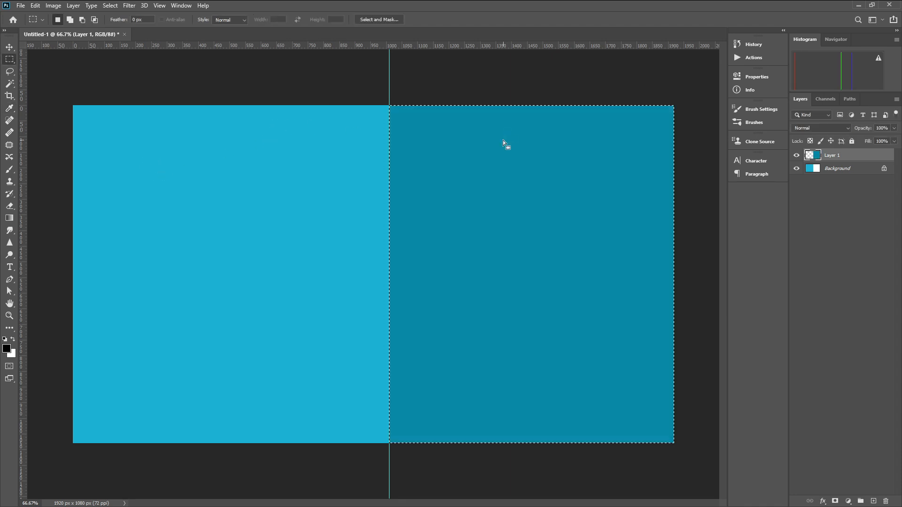
key("ctrl+d")
scroll(389, 226, "down", 2)
scroll(390, 227, "up", 3)
scroll(392, 227, "down", 2)
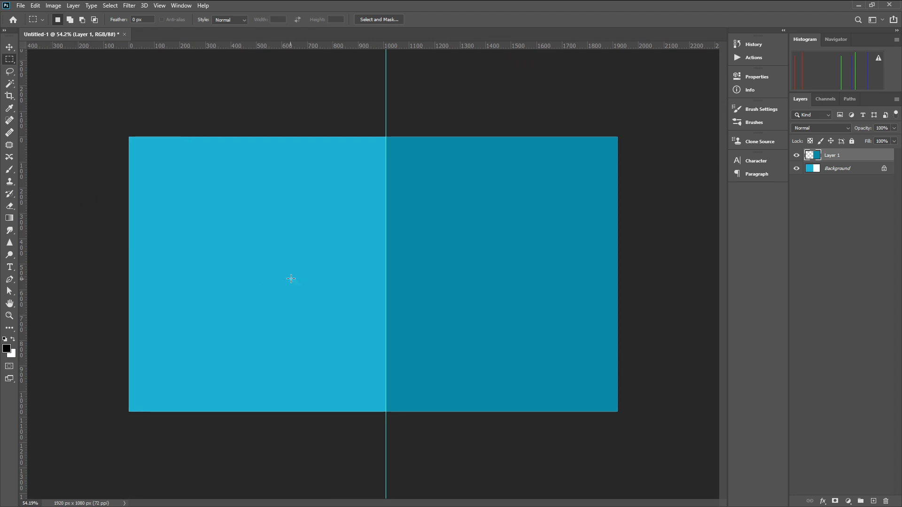
key("ctrl+t")
left_click(465, 20)
key("m")
Step: Unlock the Background layer and merge it with Layer 1 into a single layer
left_click(839, 168)
left_click(834, 156)
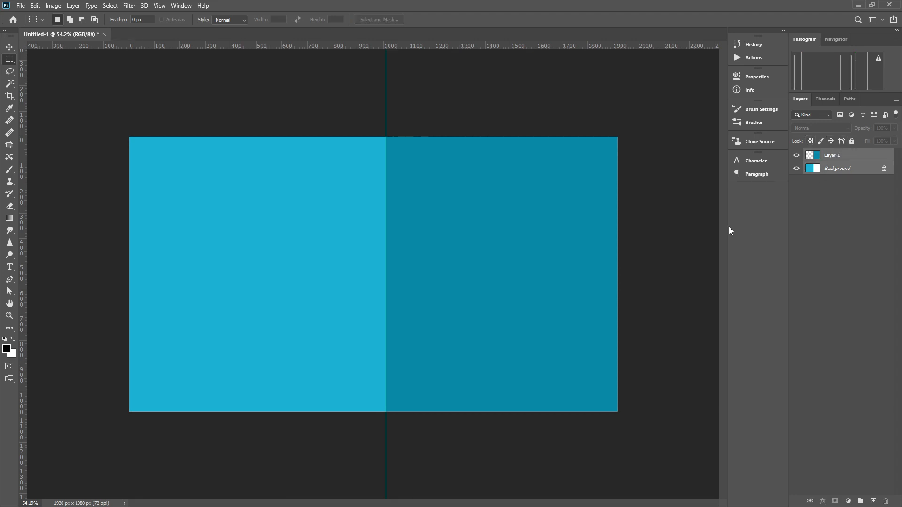
left_click(884, 168)
key("h")
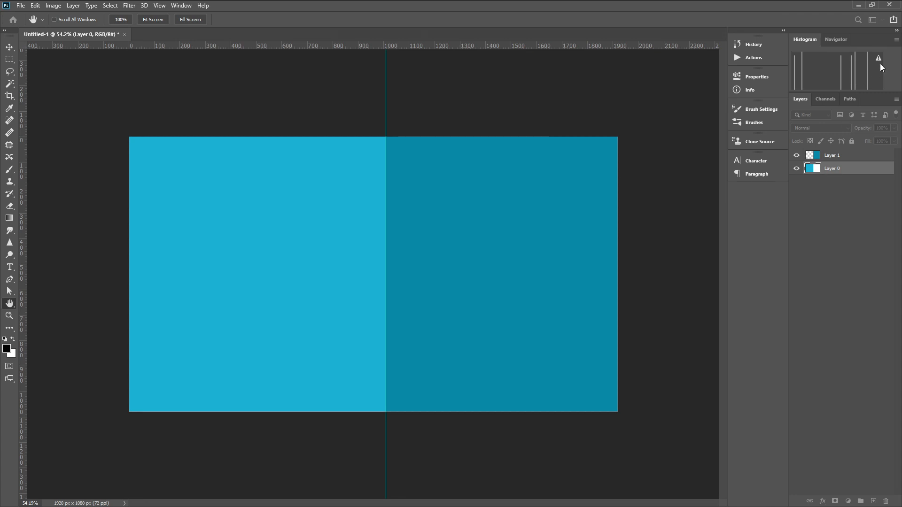
key("m")
left_click(831, 156, "shift")
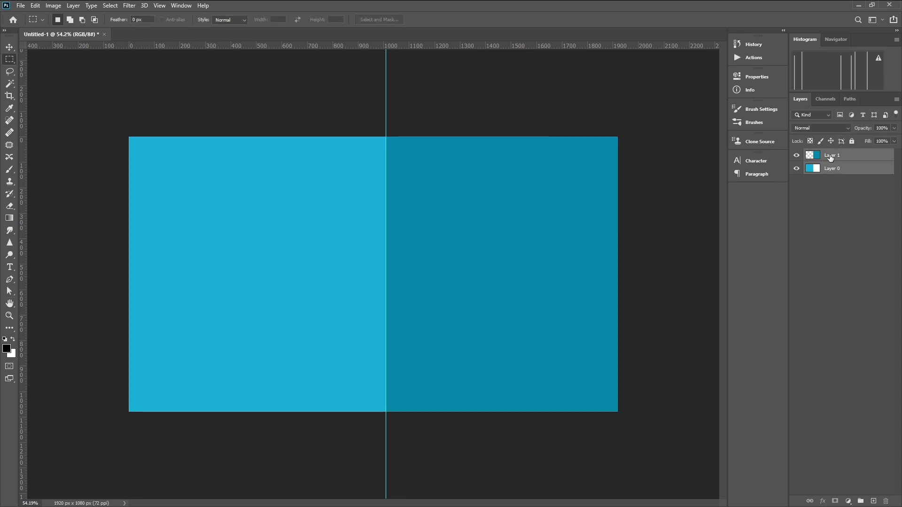
key("ctrl+e")
Step: Rotate the merged two-colour layer about 7° clockwise and enlarge it so that it covers the whole canvas
key("ctrl+t")
left_click_drag(417, 90, 441, 89)
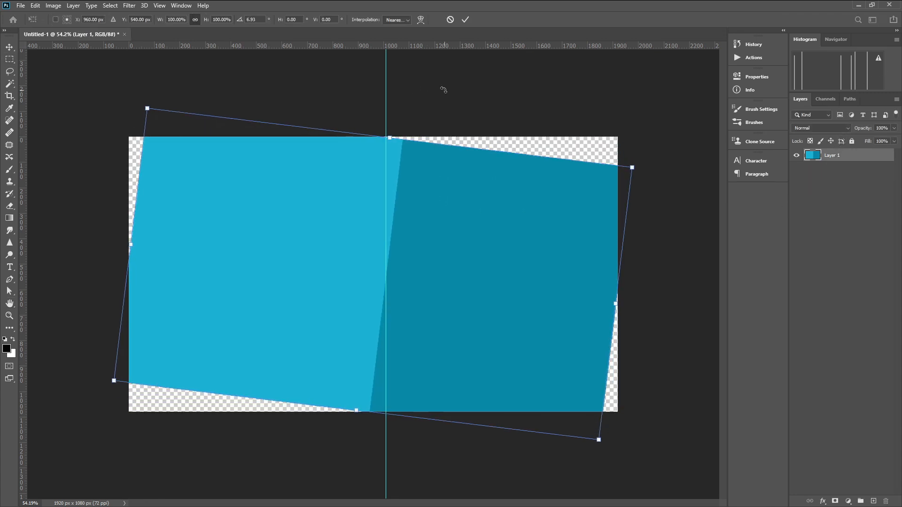
left_click_drag(394, 140, 394, 73)
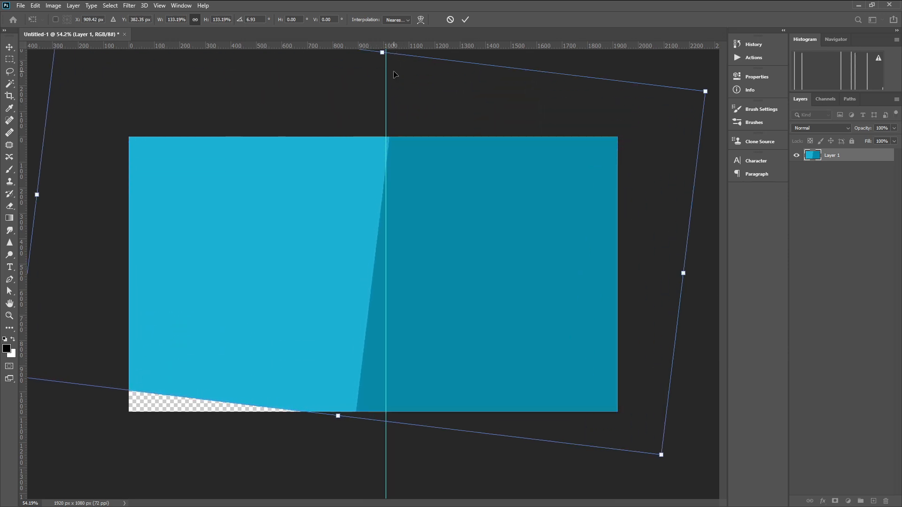
left_click_drag(341, 419, 328, 466)
left_click(466, 20)
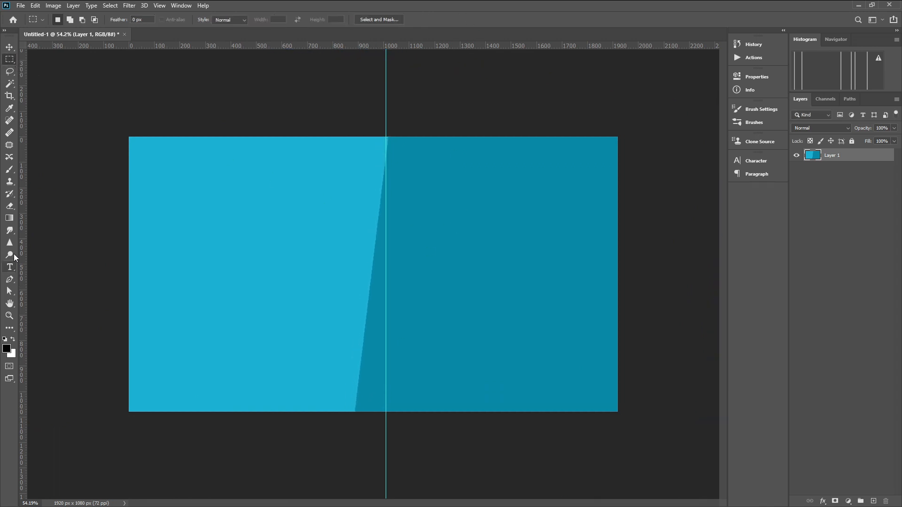
Step: Try to erase a straight line along the diagonal boundary between the two blues
left_click(10, 169)
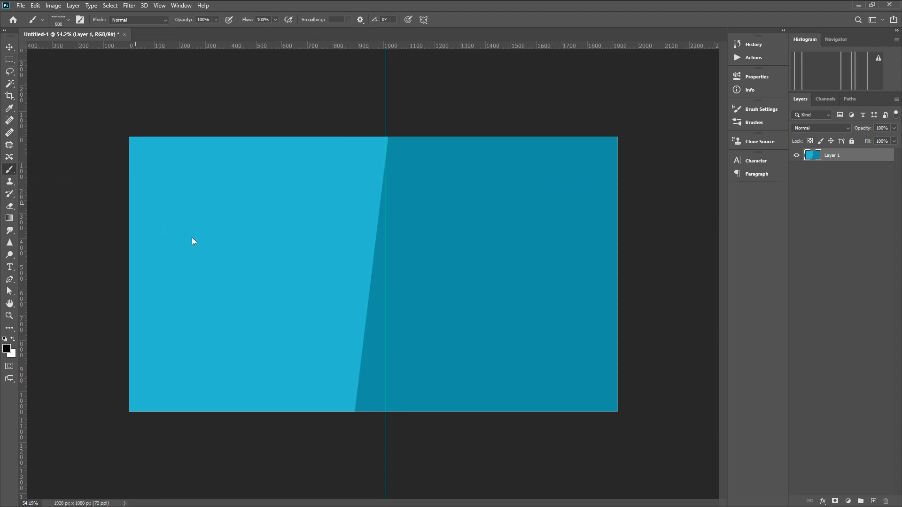
key("e")
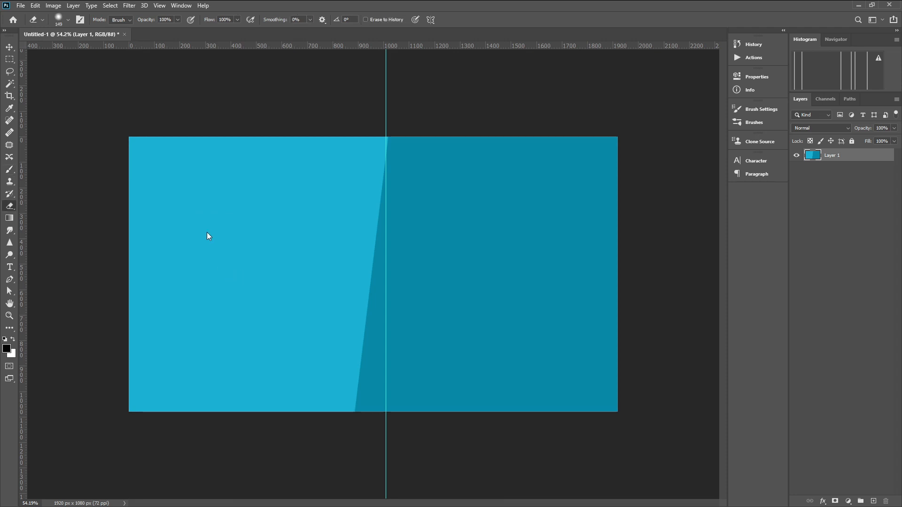
left_click(201, 250)
left_click(199, 252)
left_click(199, 253)
left_click(386, 138)
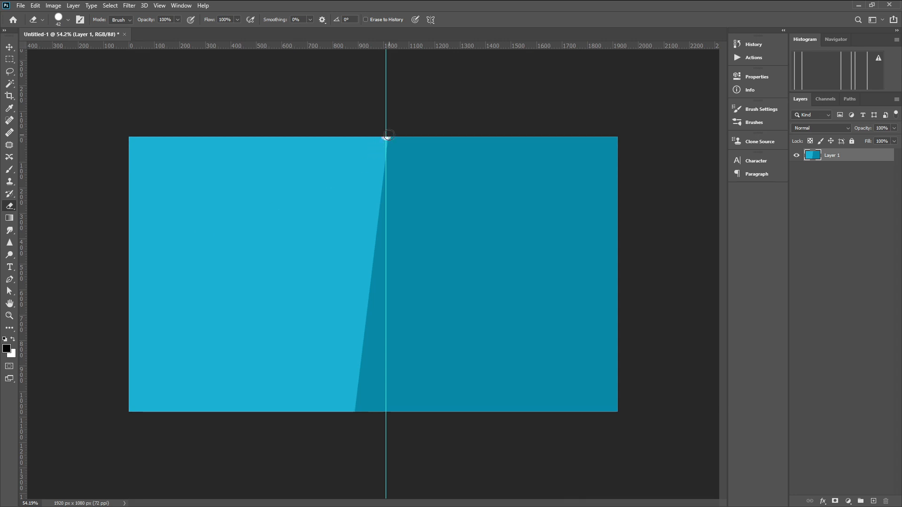
left_click(355, 417, "shift")
key("ctrl+z")
Step: Test eraser strokes on the light blue half and undo them
left_click(9, 169)
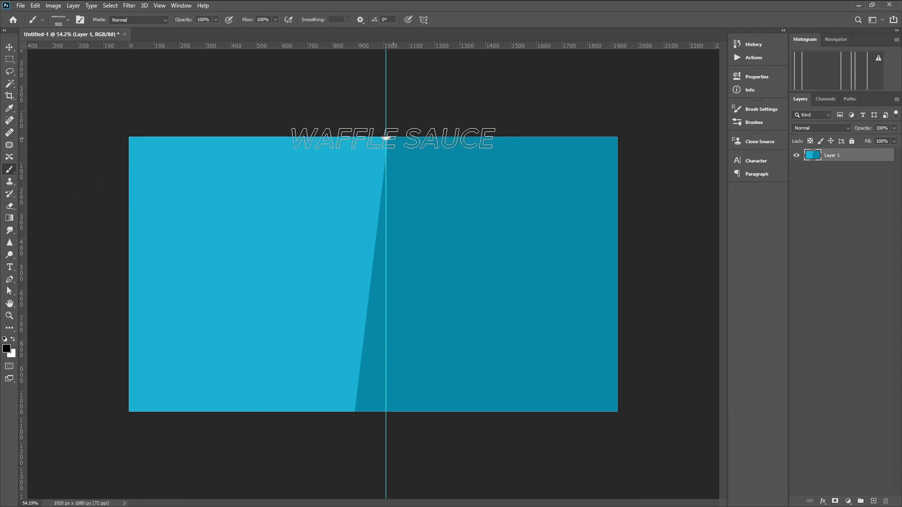
key("e")
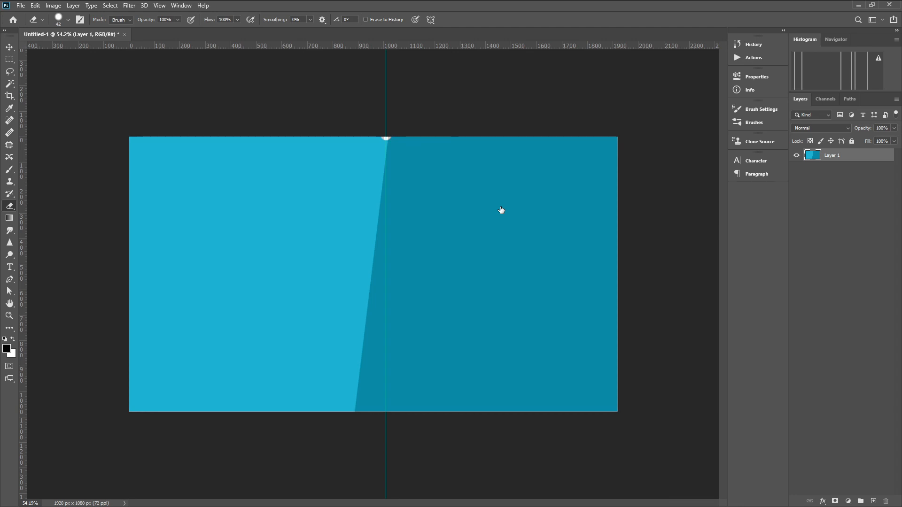
left_click(10, 170)
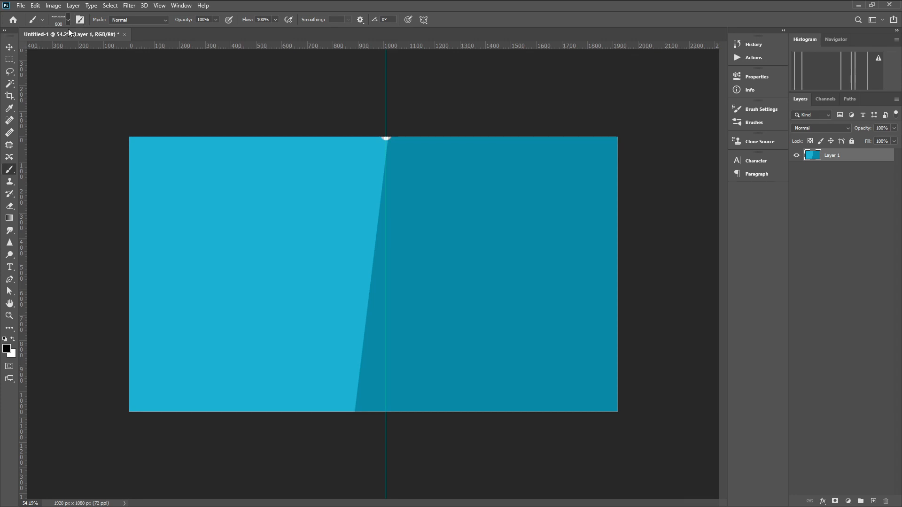
key("e")
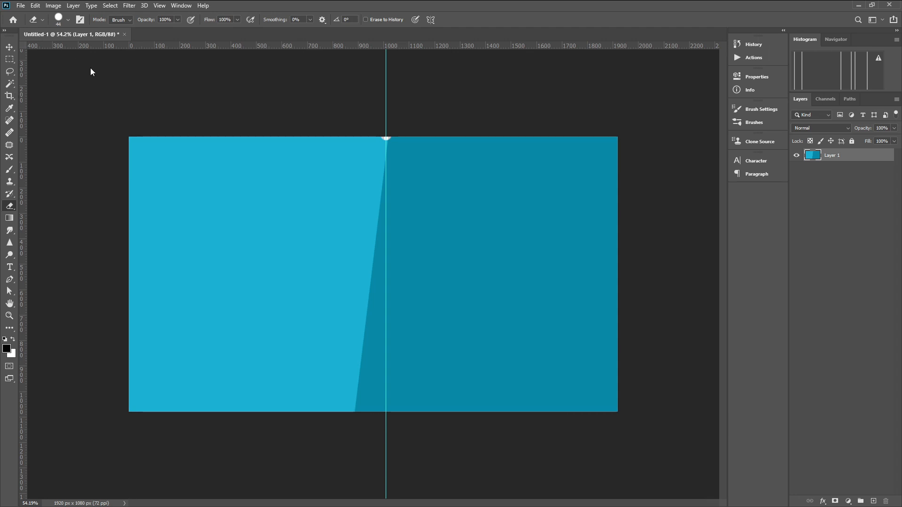
left_click(216, 191)
left_click_drag(238, 193, 261, 270)
key("ctrl+z")
key("ctrl+z")
left_click(873, 501)
left_click(9, 171)
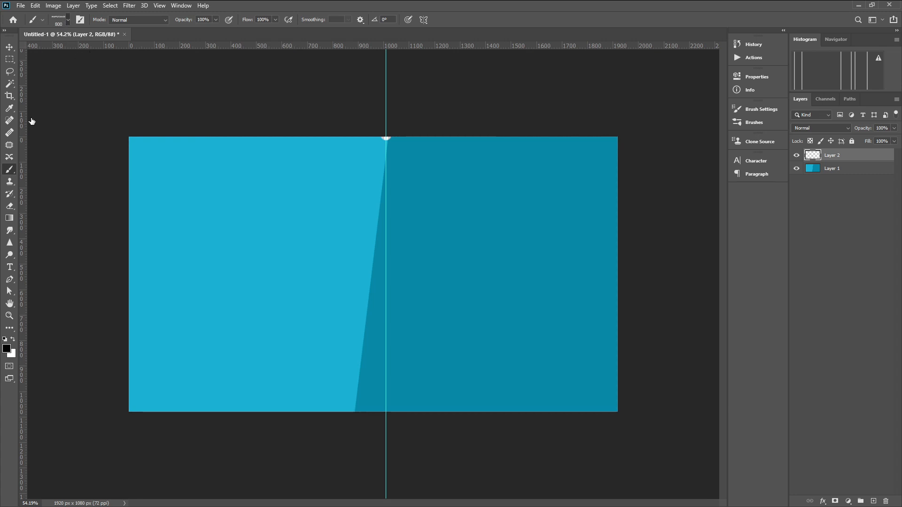
key("e")
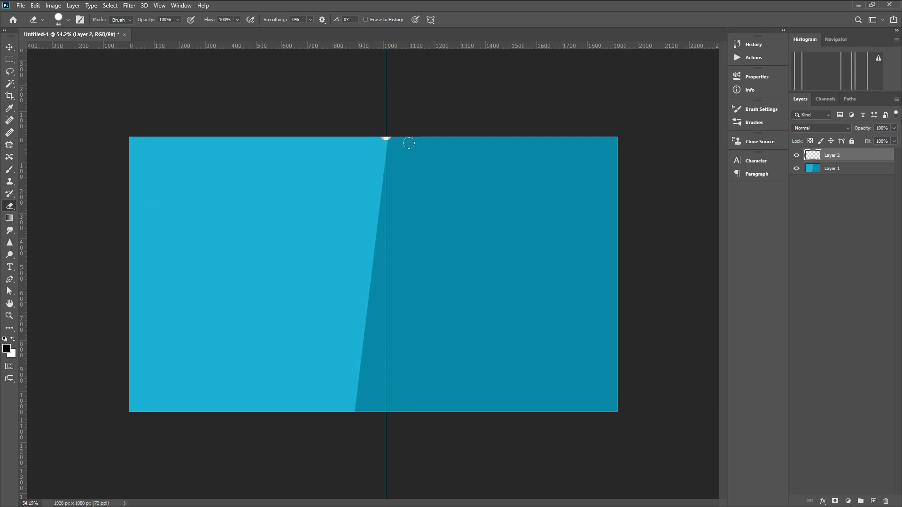
key("ctrl+e")
Step: On a new layer, draw a narrow vertical rectangle of about 18 × 1165 px near the canvas centre and fill it white
left_click(873, 502)
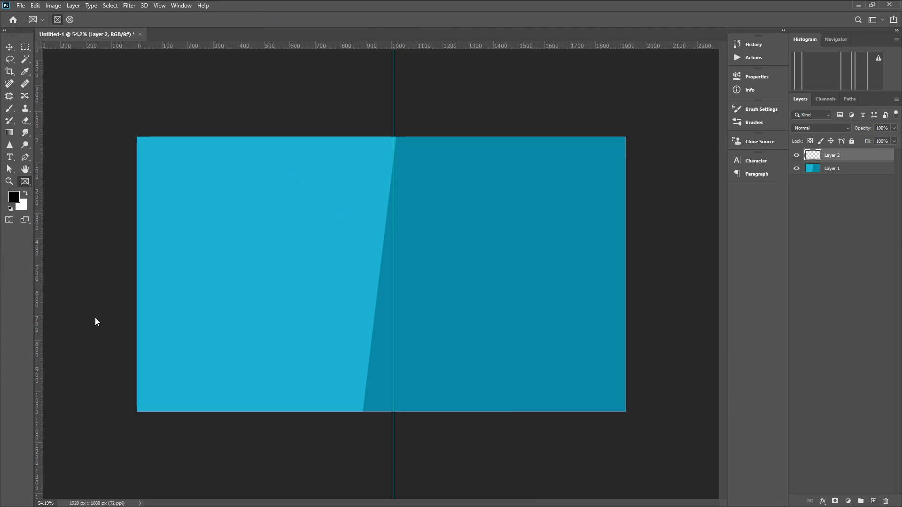
key("u")
left_click_drag(389, 137, 384, 433)
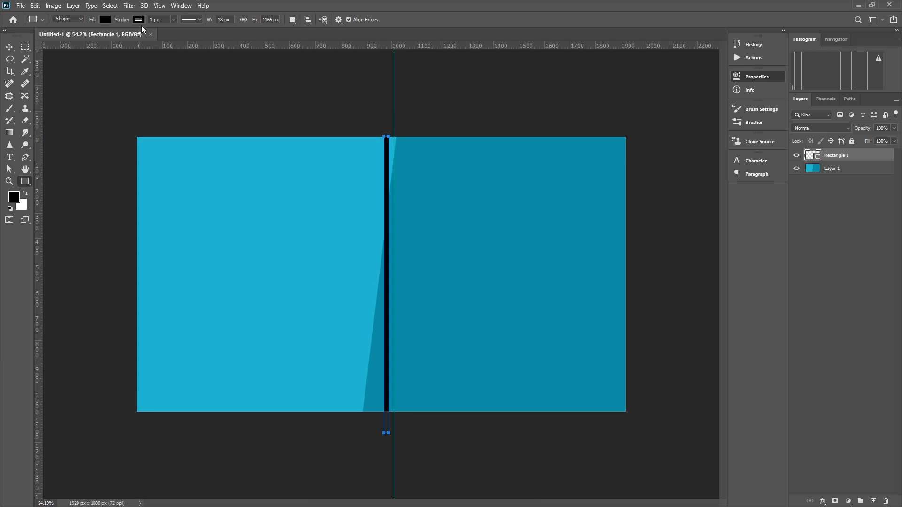
key("ctrl+BackSpace")
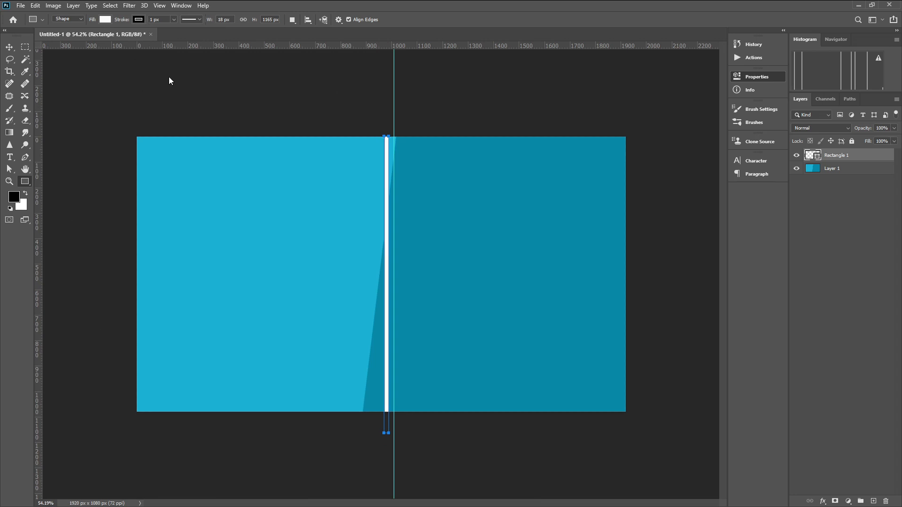
Step: Rotate the white bar about 7° clockwise, scale it to about 107%, and place it over the diagonal colour boundary
left_click(23, 48)
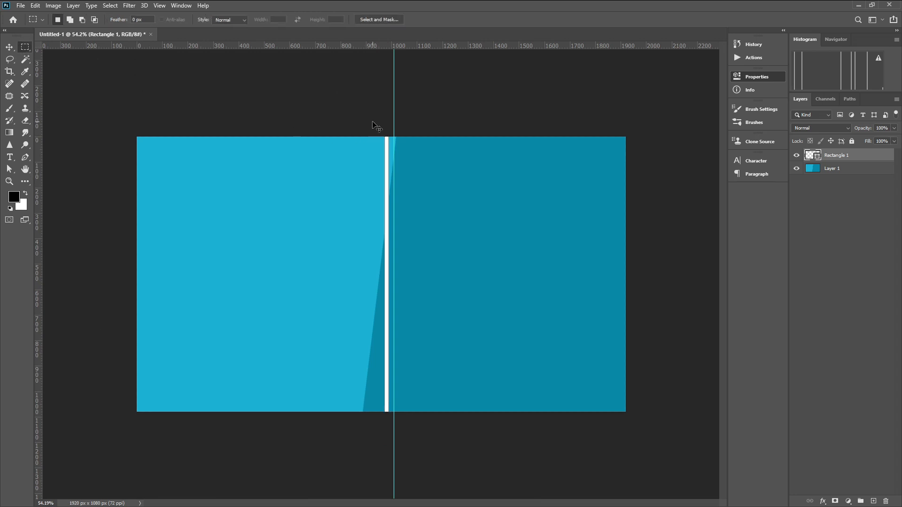
key("ctrl+t")
left_click_drag(378, 117, 424, 105)
left_click_drag(405, 136, 407, 117)
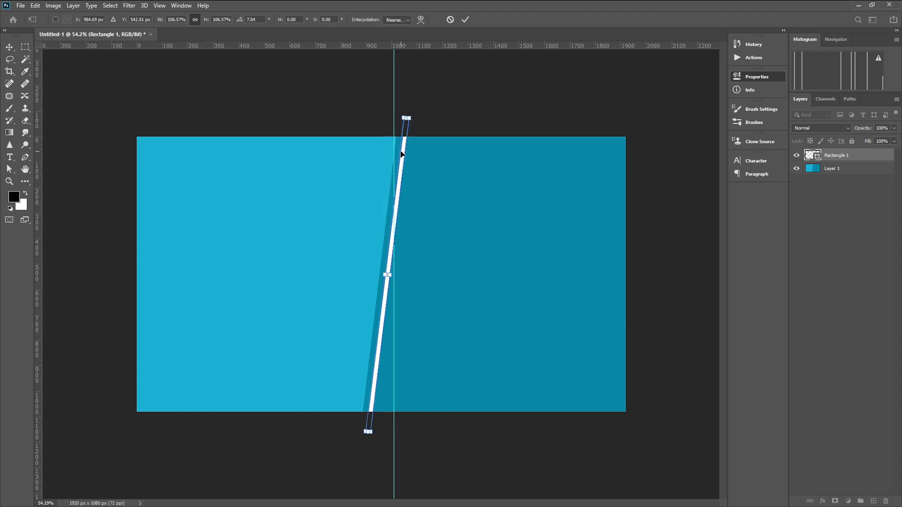
left_click_drag(405, 152, 397, 152)
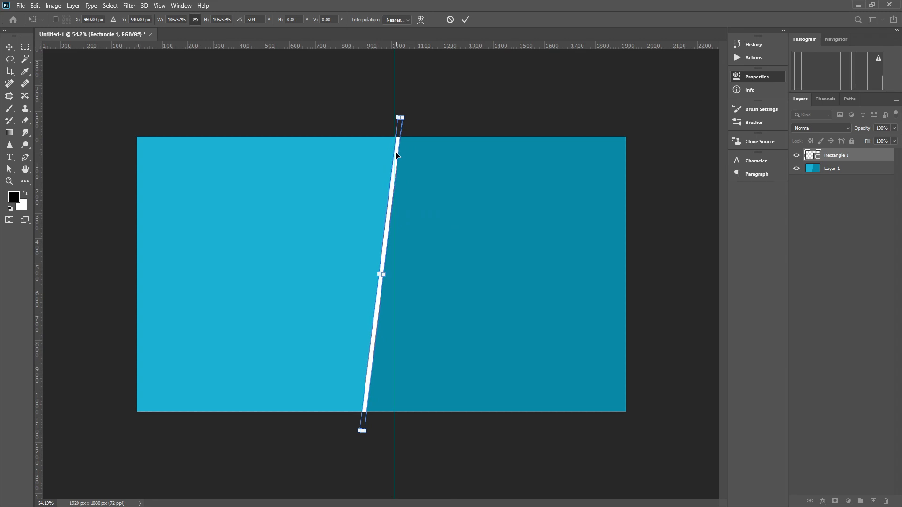
left_click(464, 22)
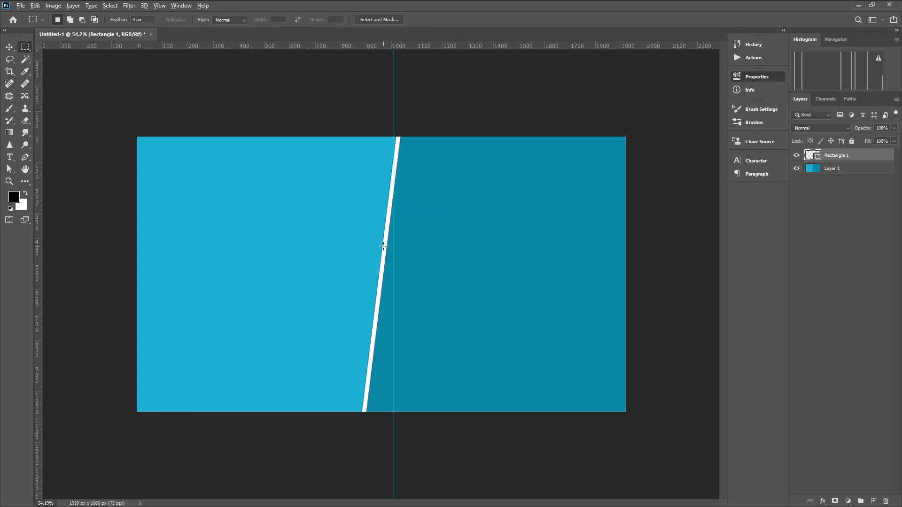
Step: Set the white bar's stroke width to 0 px
scroll(384, 285, "up", 6)
scroll(390, 254, "down", 7)
scroll(390, 250, "down", 1)
scroll(390, 250, "up", 4)
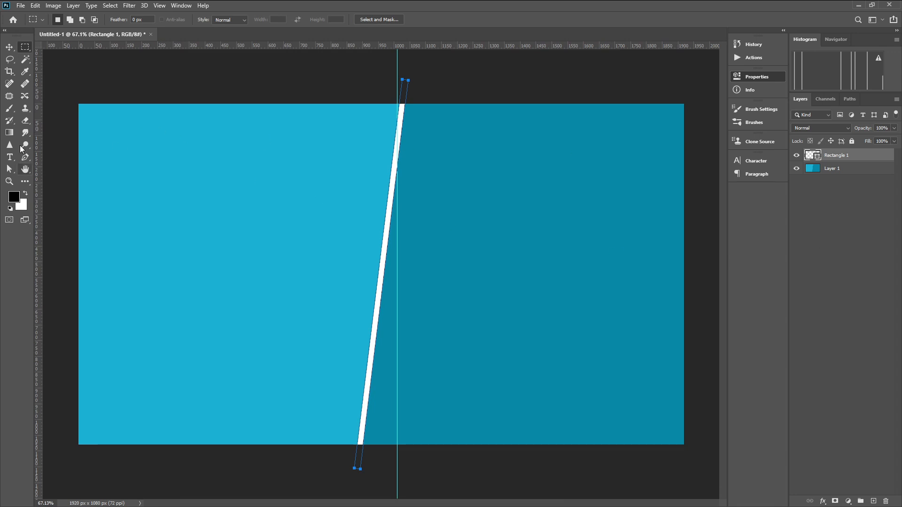
key("u")
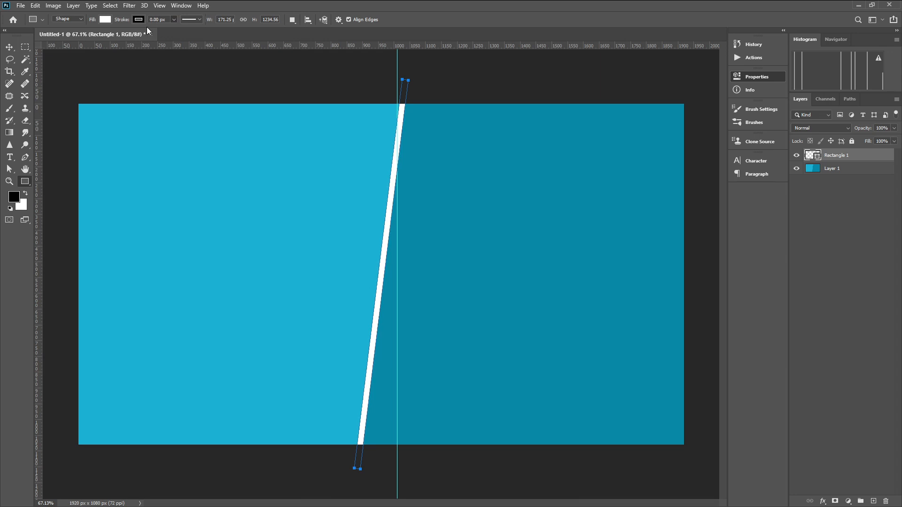
left_click(26, 48)
Step: Add a drop shadow to the white bar's layer so dark shading falls along both sides of the bar
scroll(289, 171, "down", 2)
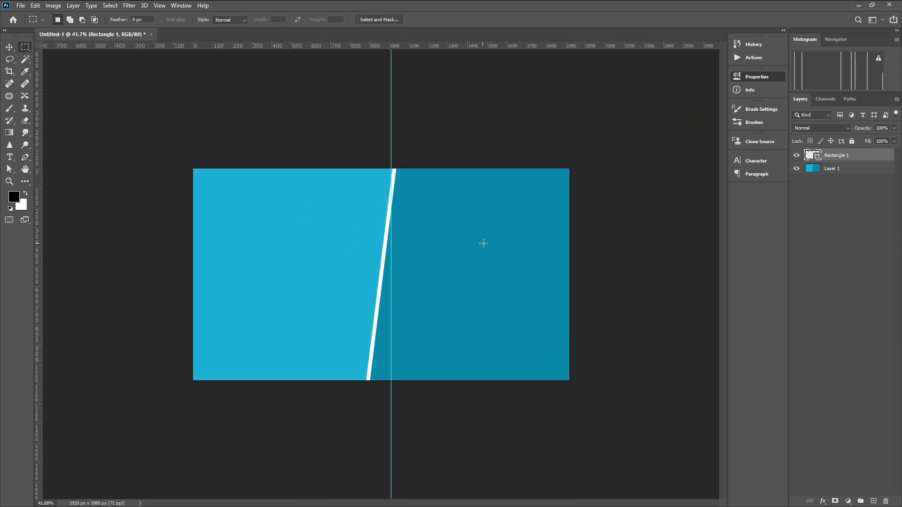
scroll(491, 243, "up", 1)
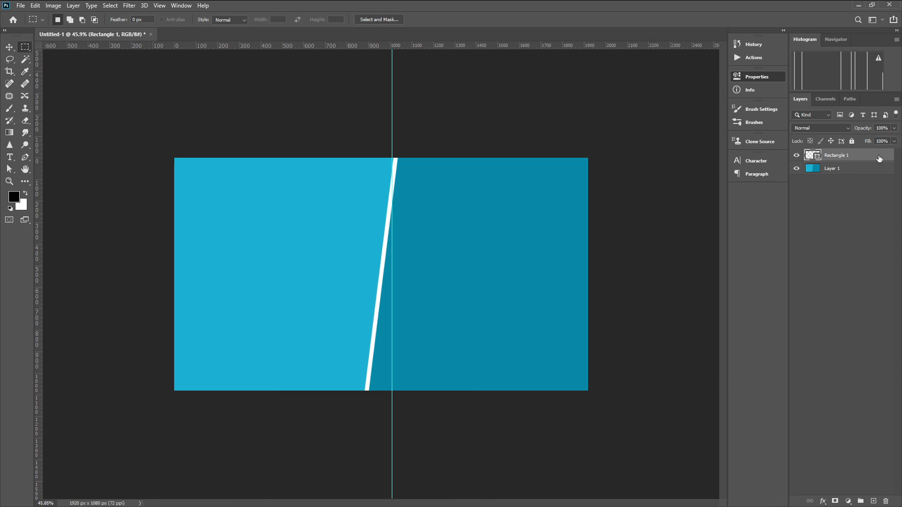
key("space")
left_click(532, 215)
left_click(554, 216)
left_click(743, 99)
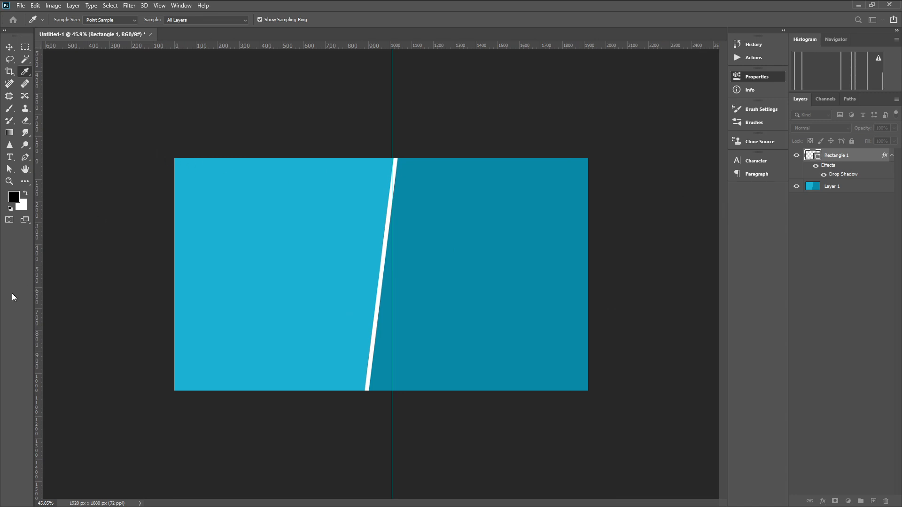
left_click(247, 132)
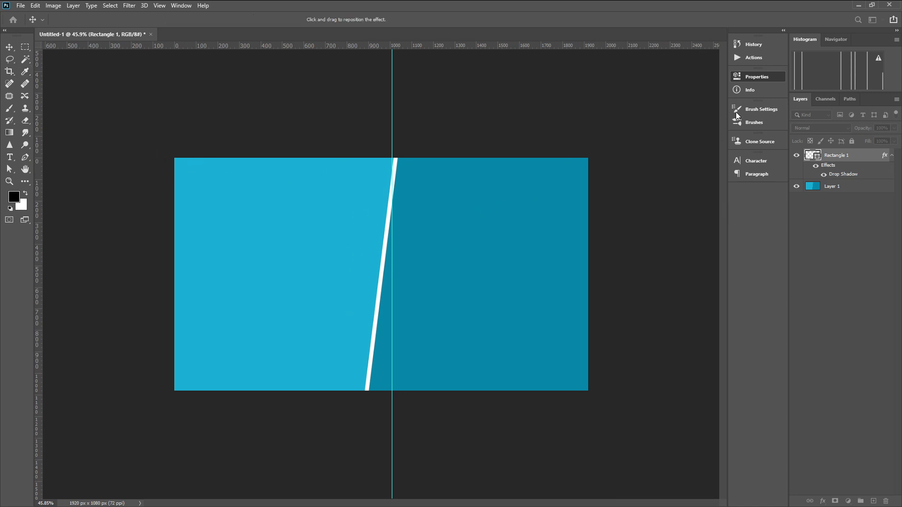
mouse_move(692, 149)
left_mouse_down()
mouse_move(705, 150)
mouse_move(685, 158)
mouse_move(691, 154)
left_mouse_up()
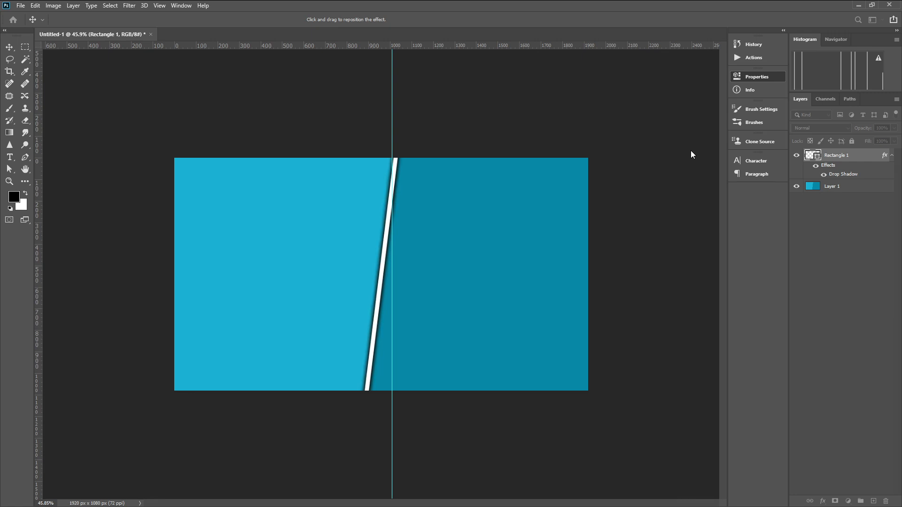
key("Return")
key("m")
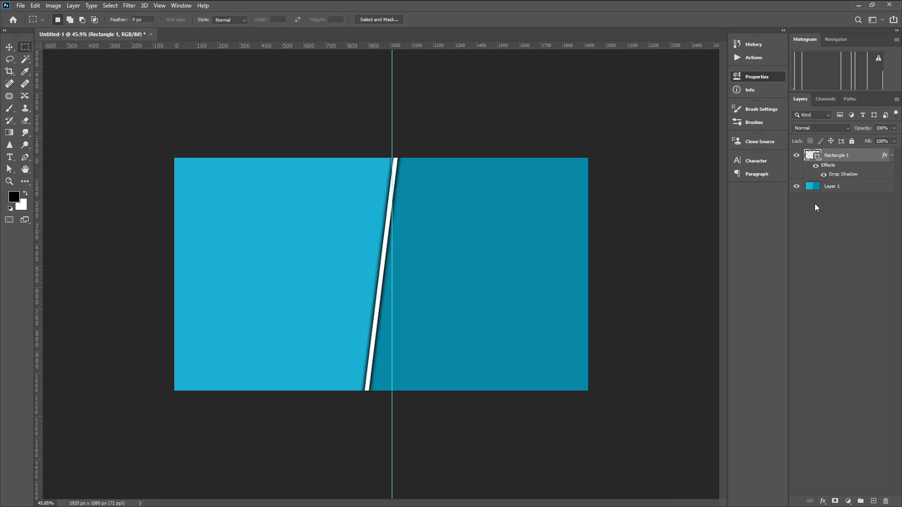
Step: Paste the red arrow image with the black background onto a layer between the blue background and the white bar
left_click(840, 189)
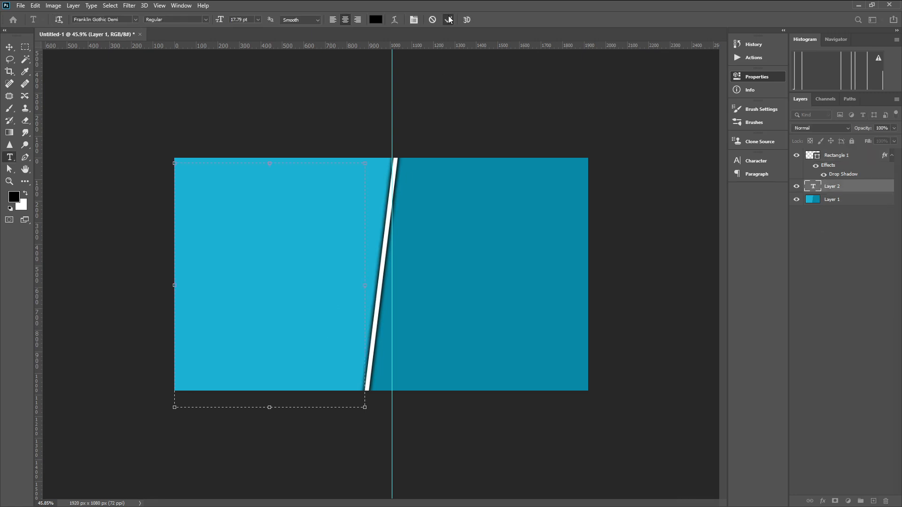
left_click(448, 20)
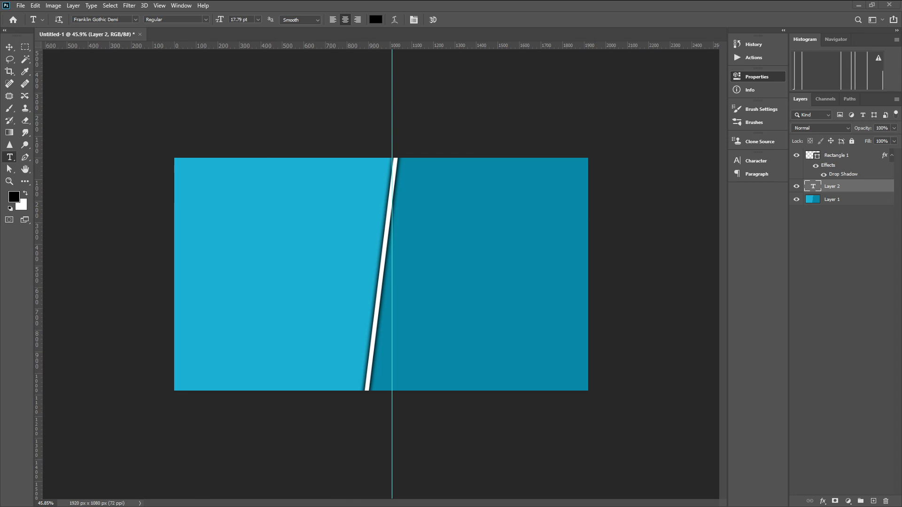
key("ctrl+v")
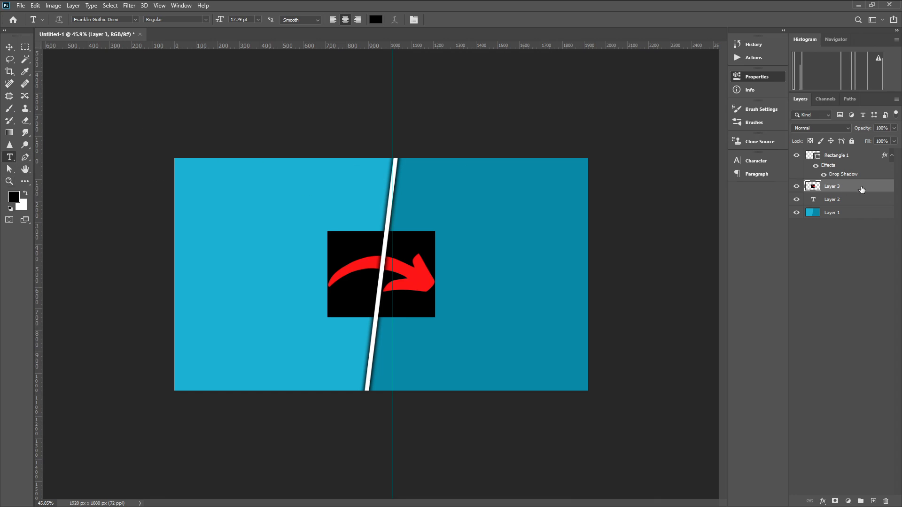
Step: Delete the black background around the red arrow with the Magic Wand and clear the selection
key("h")
key("t")
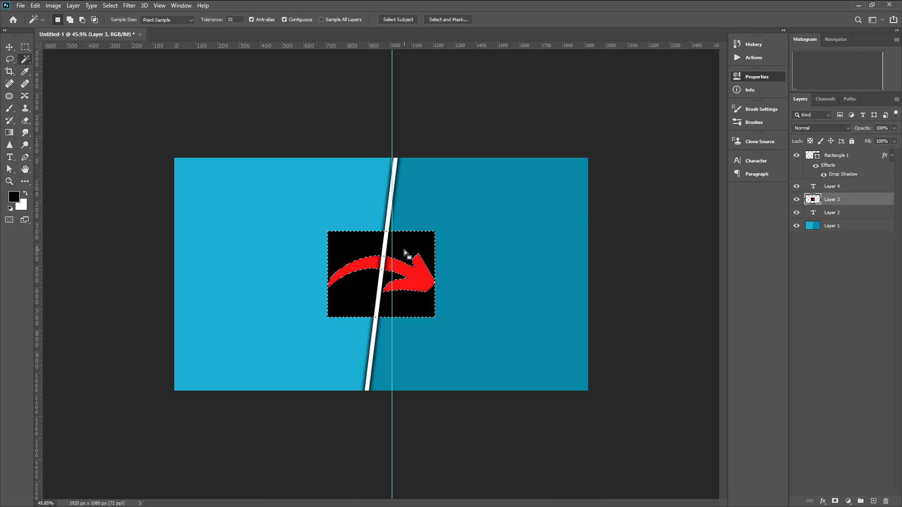
left_click(404, 250)
key("Delete")
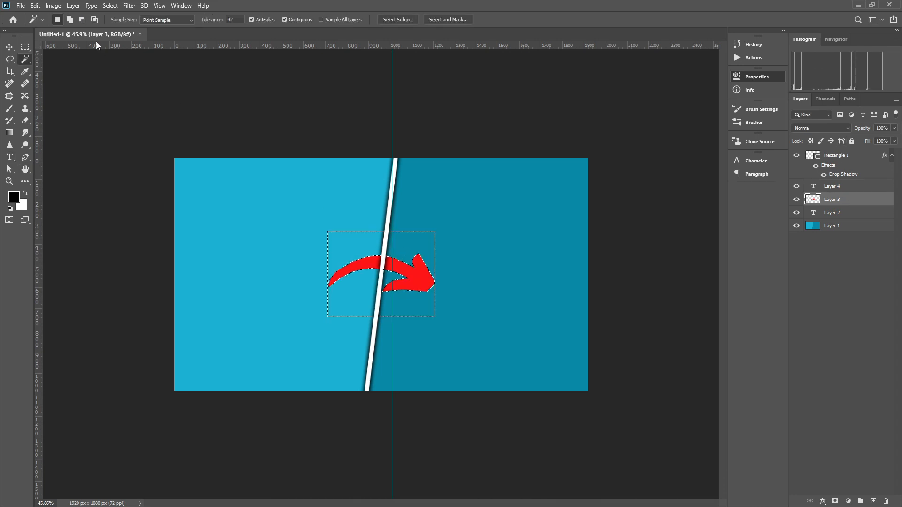
left_click(25, 46)
left_click(337, 244)
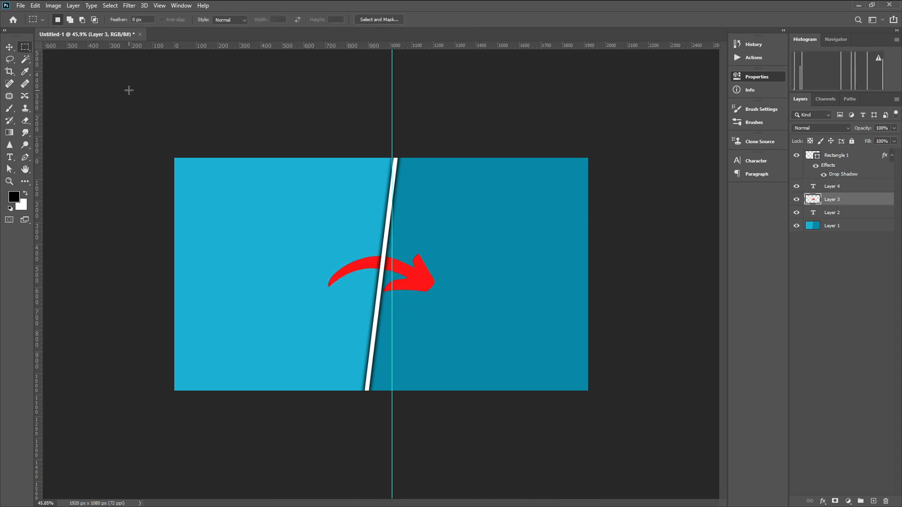
Step: Flip the red arrow vertically, rotate it about 6° counter-clockwise, and place it across the lower end of the white bar
key("ctrl+t")
left_click_drag(193, 107, 371, 204)
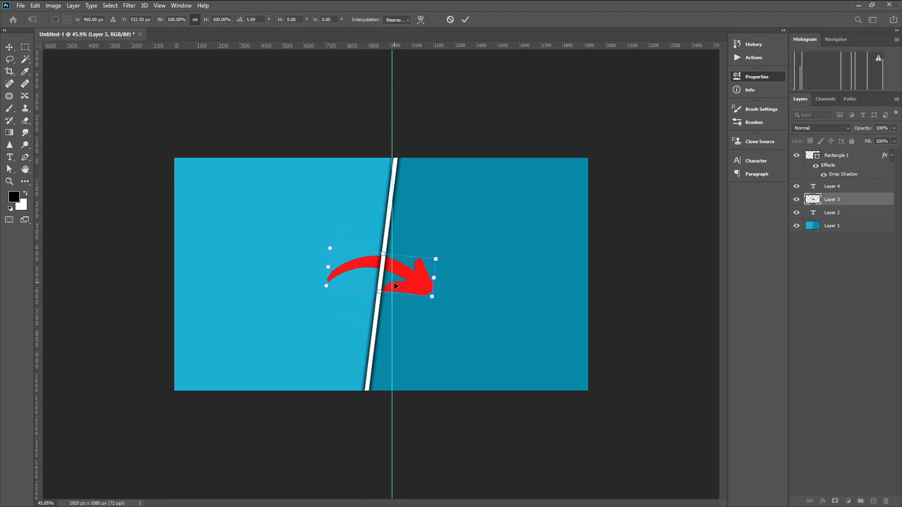
left_click(462, 437)
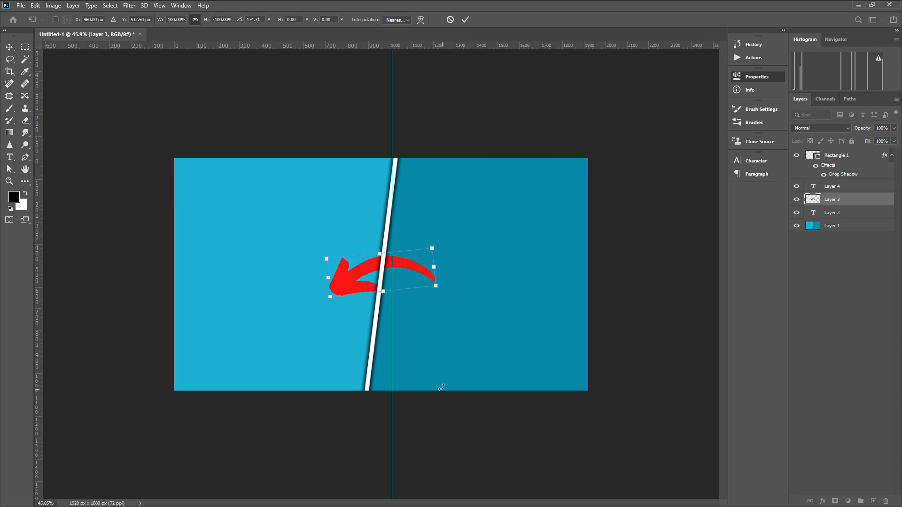
left_click(453, 441)
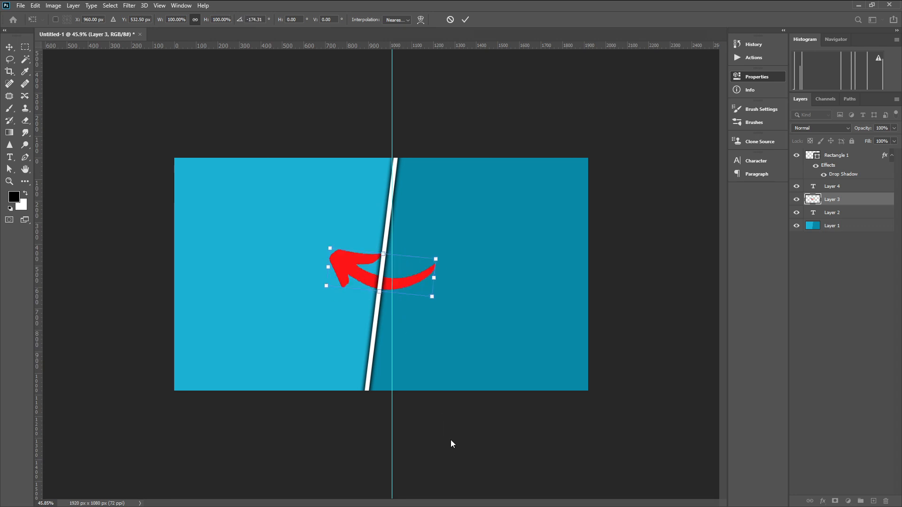
left_click(450, 443)
left_click_drag(391, 285, 378, 366)
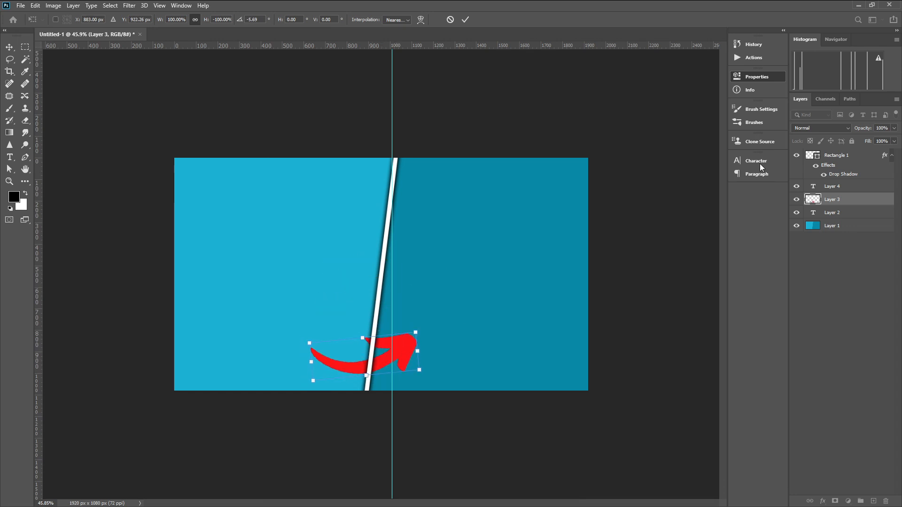
Step: Move the red arrow's layer to the top of the layer stack, above the white bar
left_click_drag(849, 203, 852, 163)
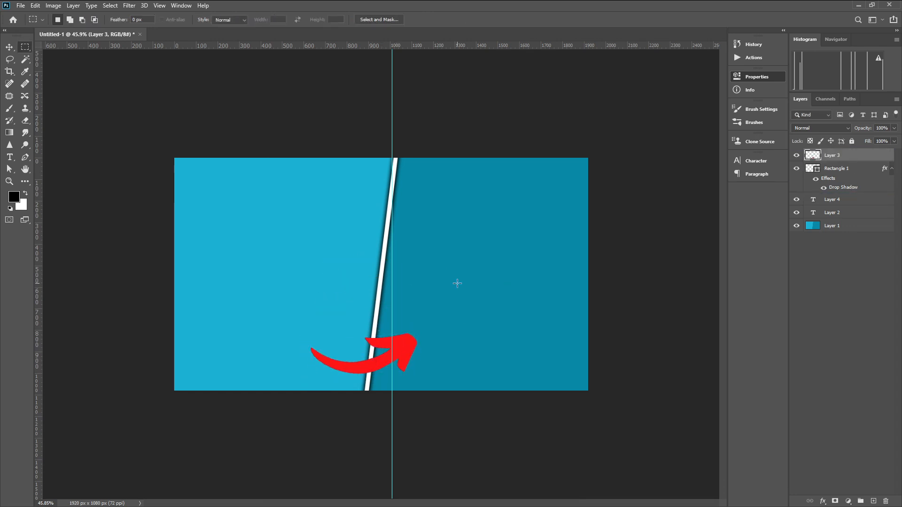
scroll(465, 359, "down", 7)
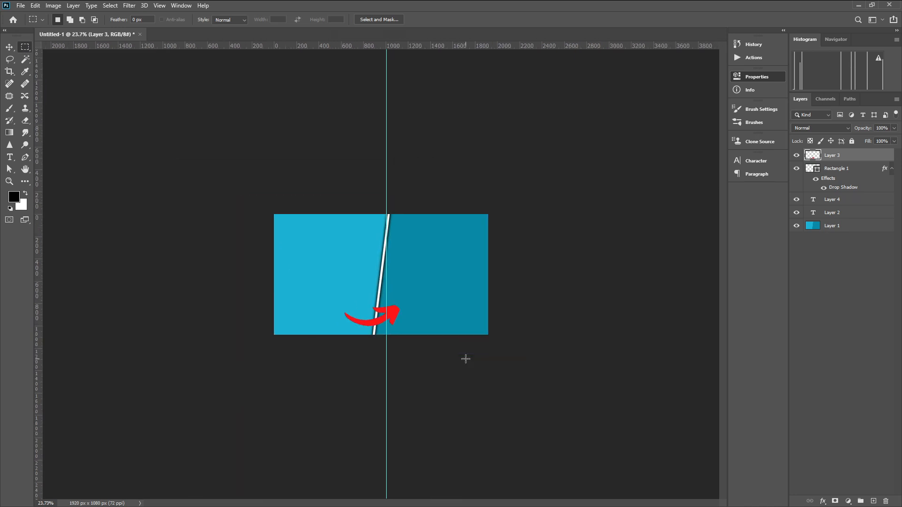
scroll(465, 359, "up", 10)
key("ctrl+minus")
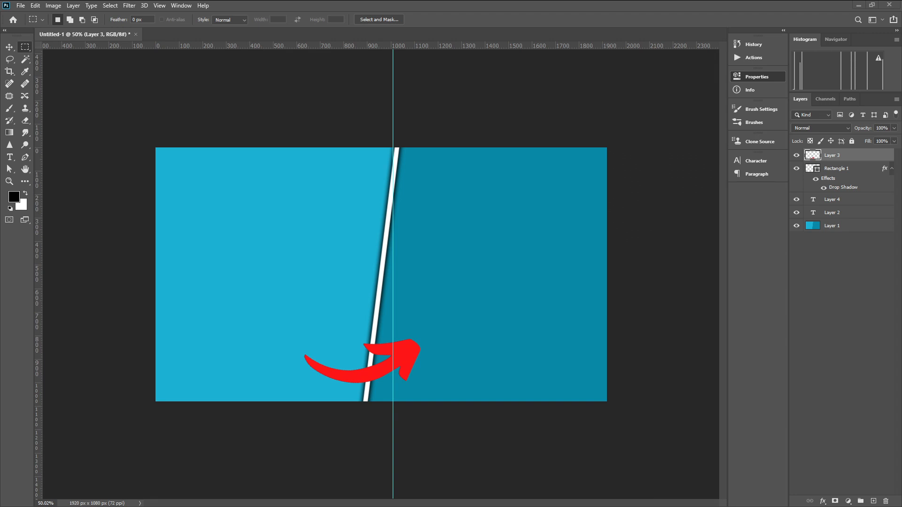
Step: Paste the pixel heart image, delete all its white background areas with the Magic Wand, and deselect
key("ctrl+v")
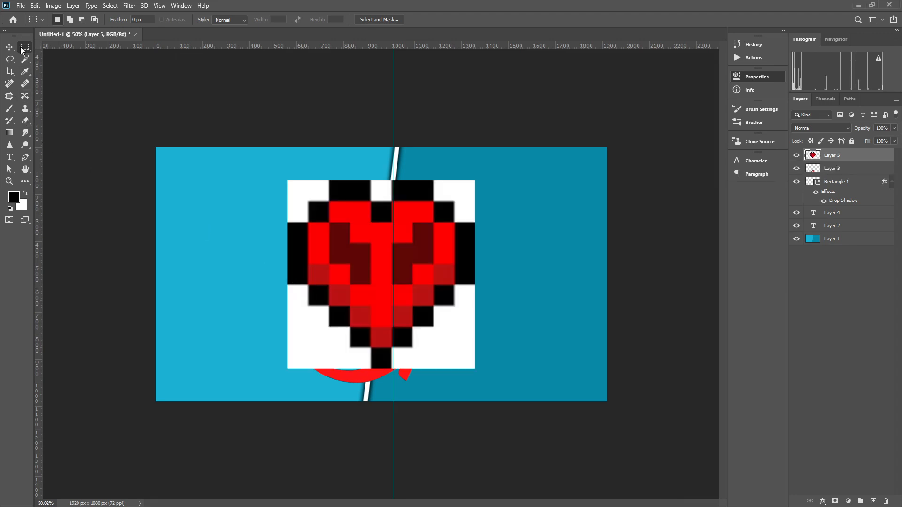
left_click(25, 59)
left_click(316, 198)
left_click(329, 333, "shift")
left_click(452, 361, "shift")
left_click(465, 195, "shift")
left_click(380, 193, "shift")
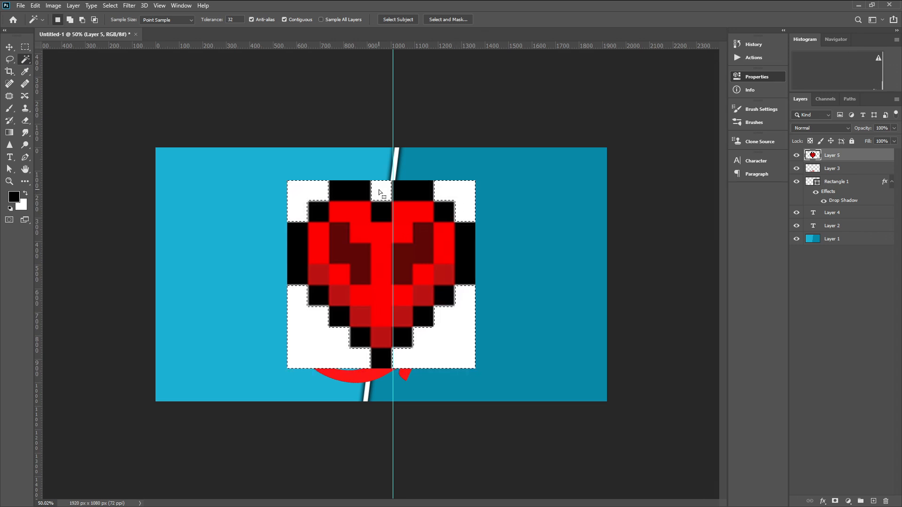
key("Delete")
key("m")
key("ctrl+d")
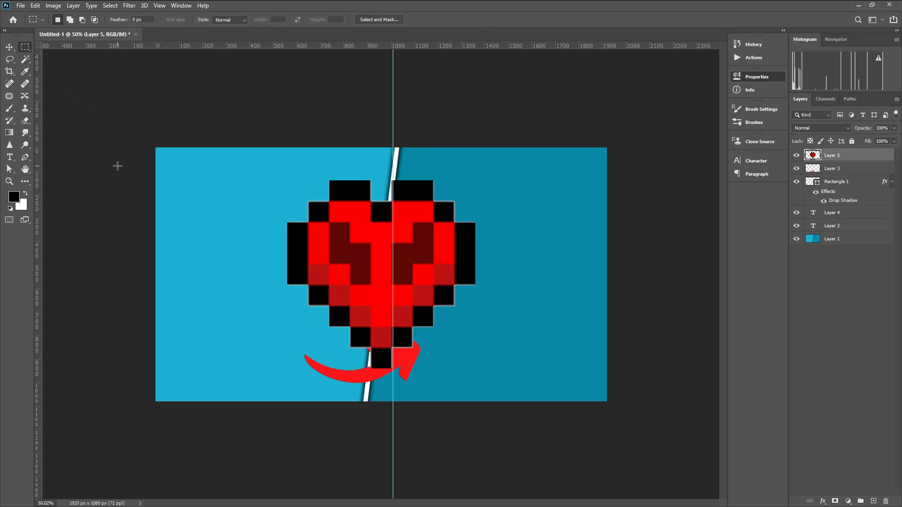
Step: Scale the pixel heart to about 26%, tilt it slightly clockwise, and place it in the canvas's upper-left corner
key("ctrl+t")
left_click_drag(507, 229, 526, 197)
left_click_drag(456, 157, 428, 263)
left_click_drag(379, 281, 212, 161)
left_click(465, 19)
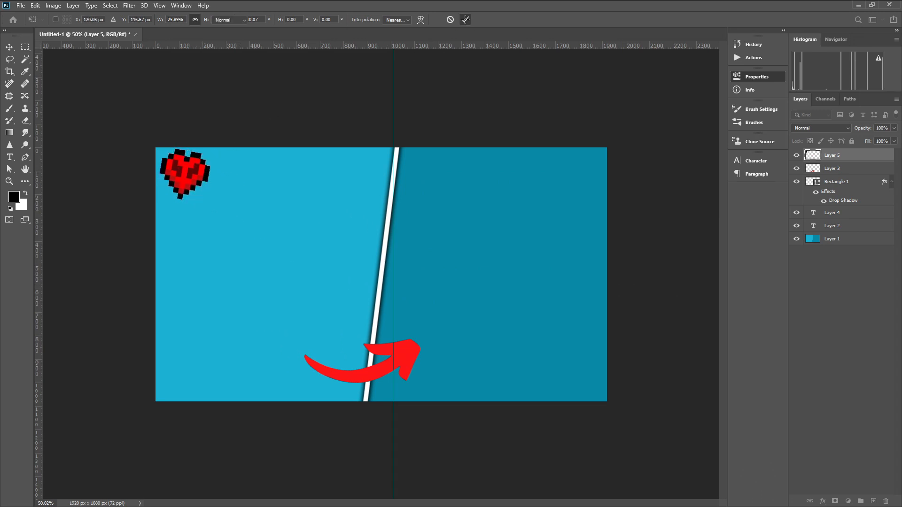
Step: Remove the vertical guide from the canvas with the Move tool
scroll(430, 261, "down", 3)
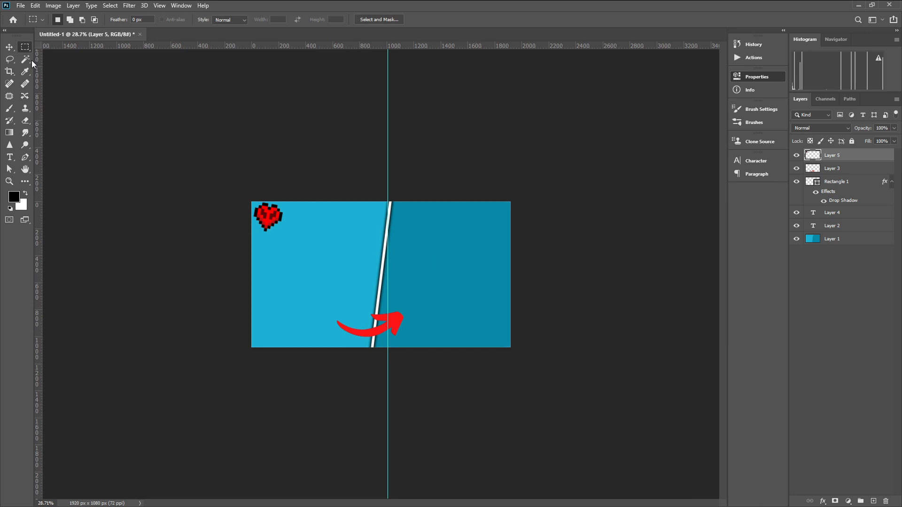
left_click(9, 47)
left_click(387, 53)
left_click_drag(387, 53, 371, 26)
scroll(474, 250, "up", 3)
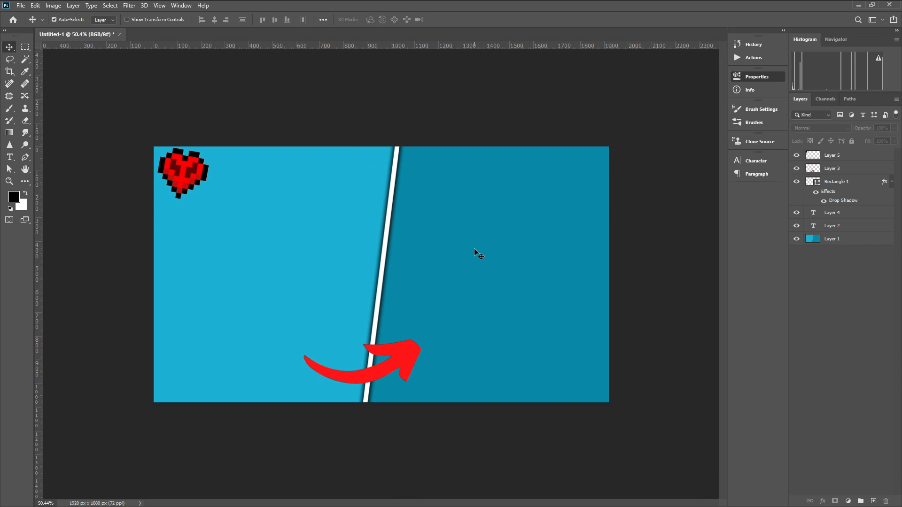